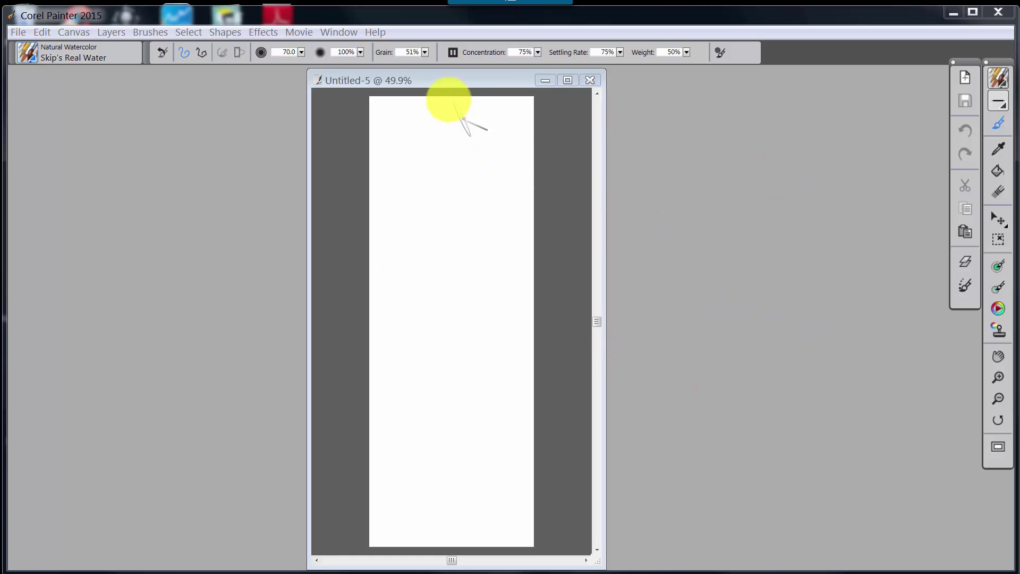
Step: Examine the saved palette layouts available for arranging the workspace, and leave the list without choosing one
{"action": "left_click", "coordinate": [329, 34]}
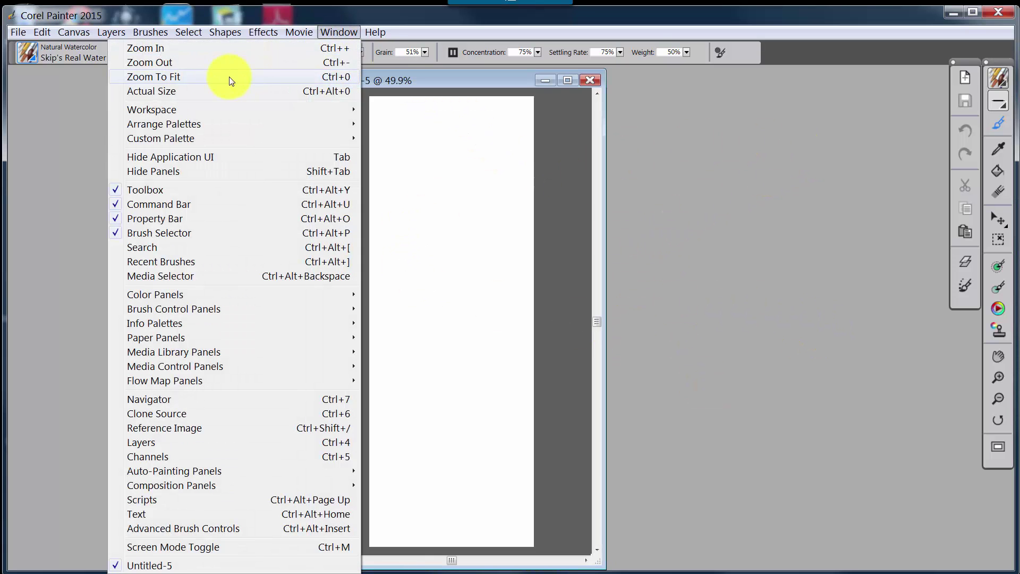
{"action": "mouse_move", "coordinate": [185, 125]}
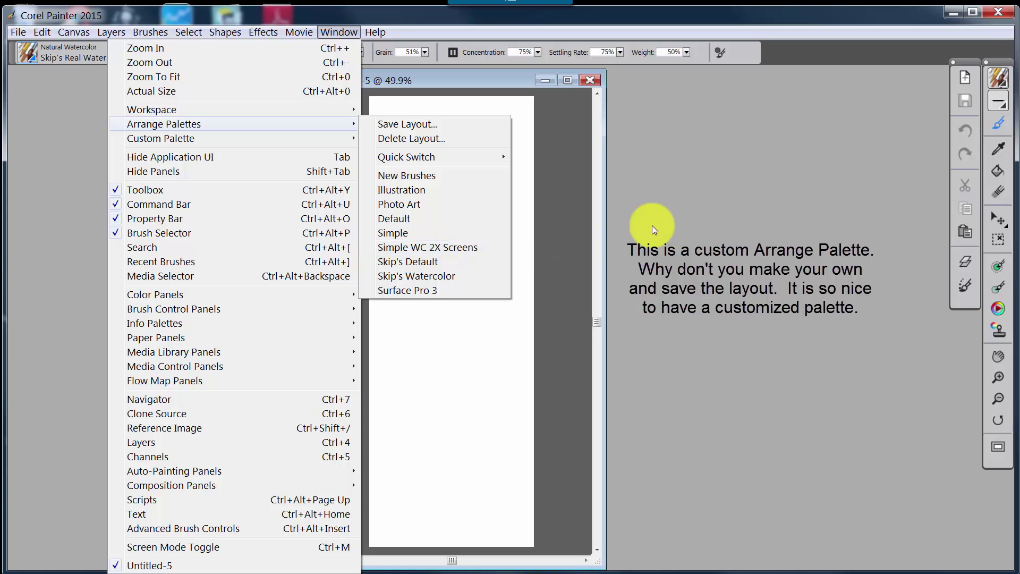
{"action": "left_click", "coordinate": [683, 221]}
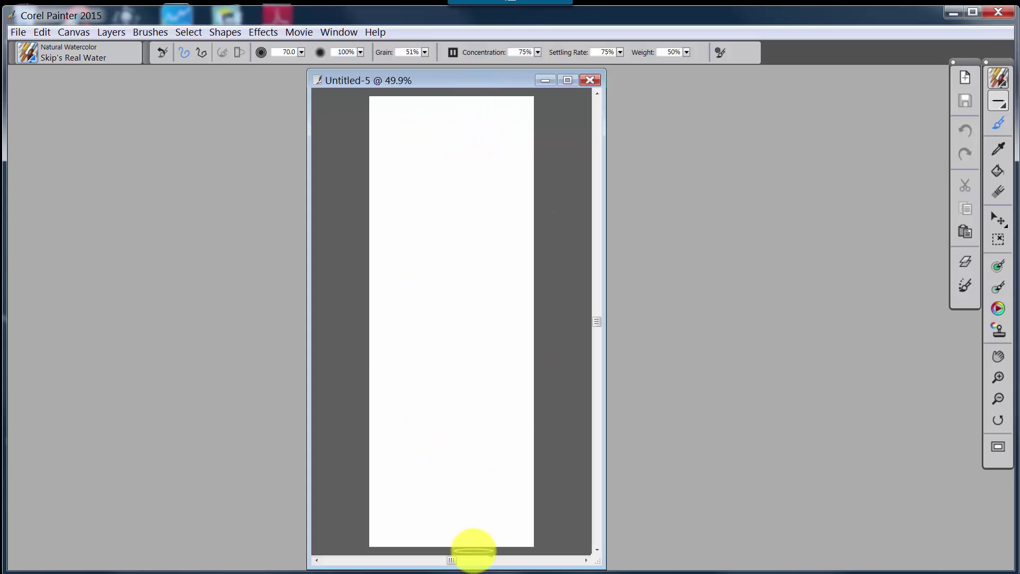
Step: Check the canvas width, height and resolution in the Resize settings without applying any change
{"action": "left_click", "coordinate": [74, 33]}
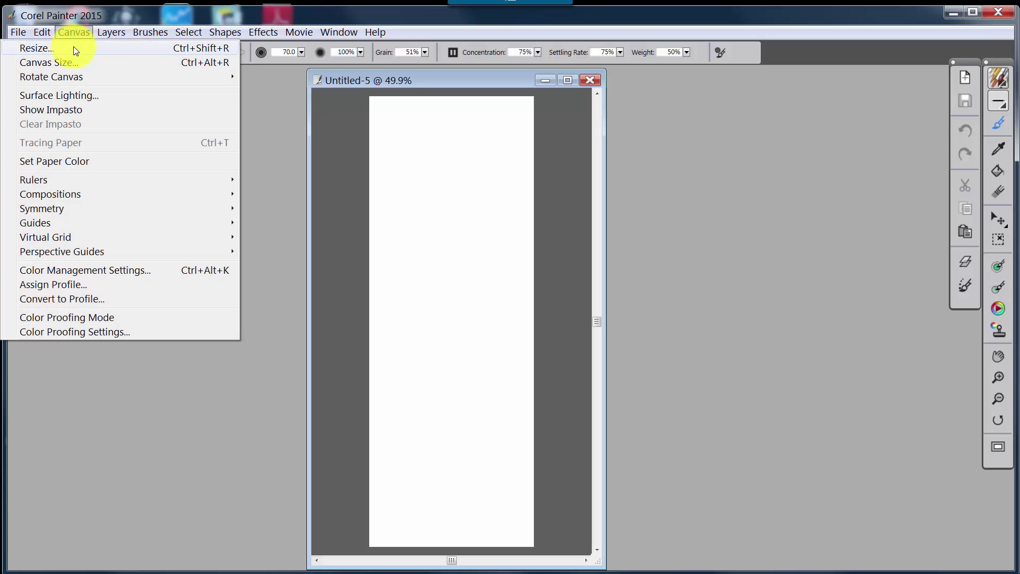
{"action": "left_click", "coordinate": [73, 47]}
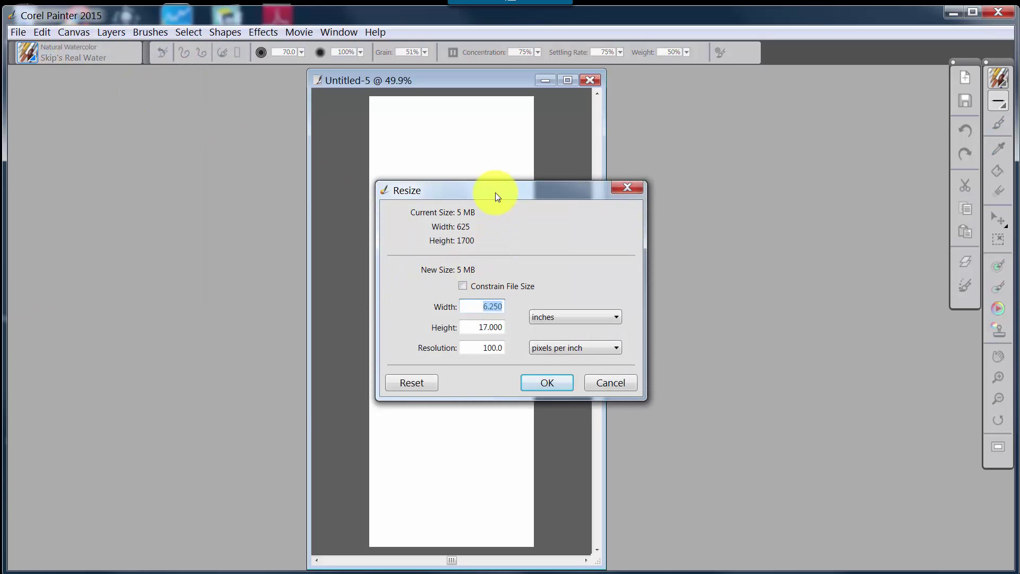
{"action": "left_click_drag", "start_coordinate": [495, 193], "coordinate": [239, 171]}
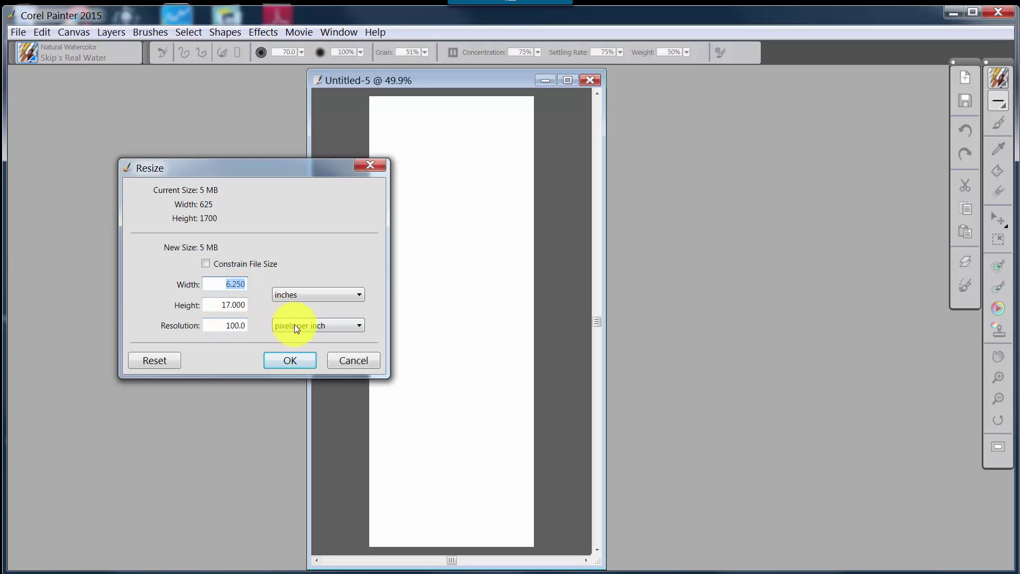
{"action": "left_click", "coordinate": [341, 355]}
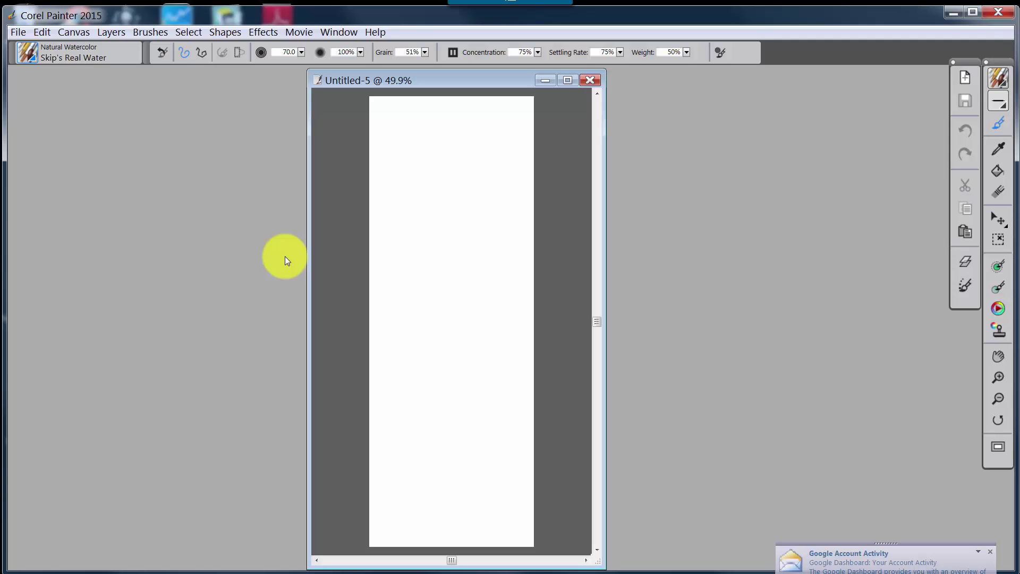
Step: Display the Layers panel and the Flow Maps and Papers panels, placing the latter two beside the document window
{"action": "left_click", "coordinate": [966, 259]}
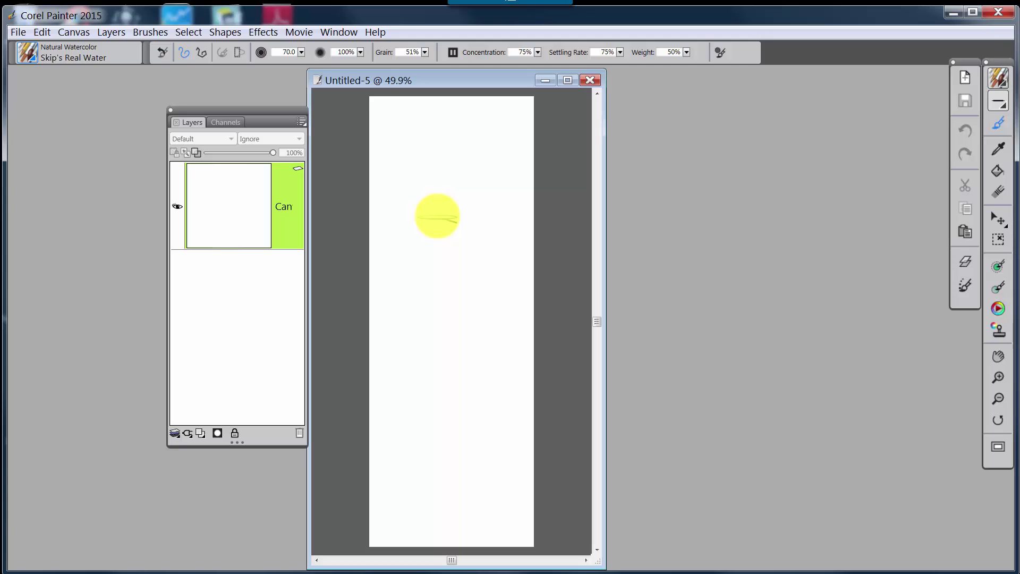
{"action": "right_click", "coordinate": [494, 366]}
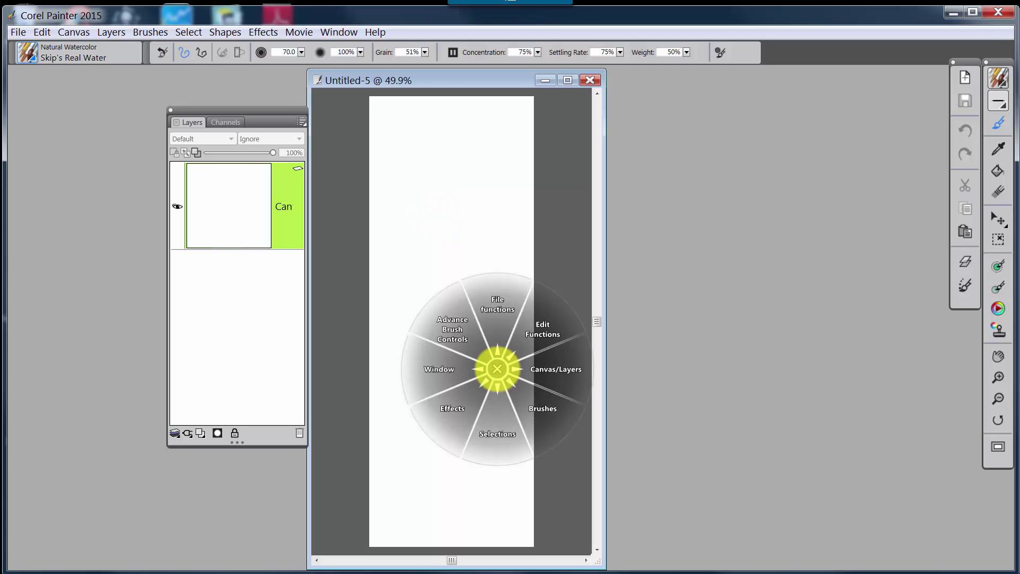
{"action": "left_click", "coordinate": [496, 376]}
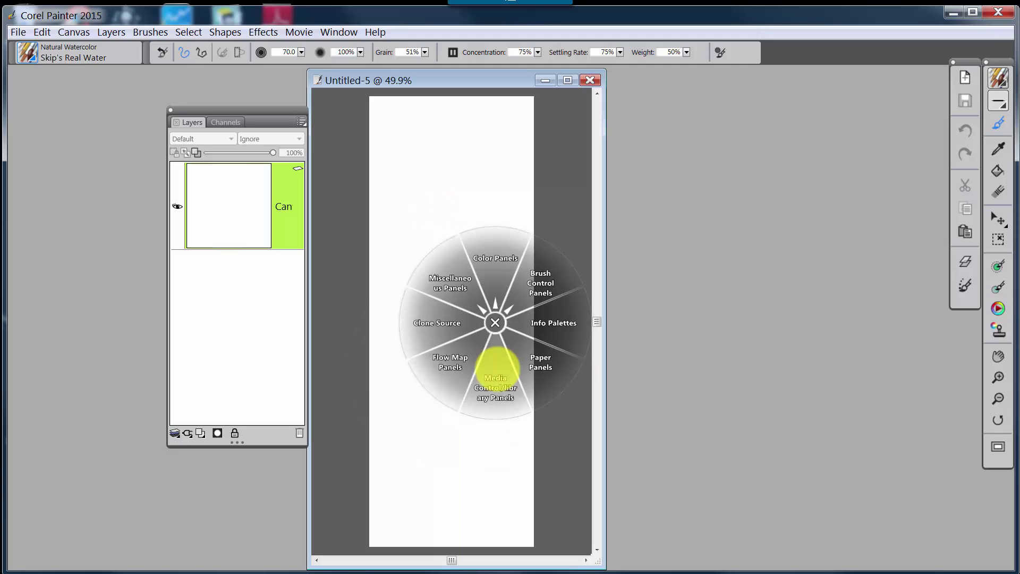
{"action": "left_click", "coordinate": [497, 409]}
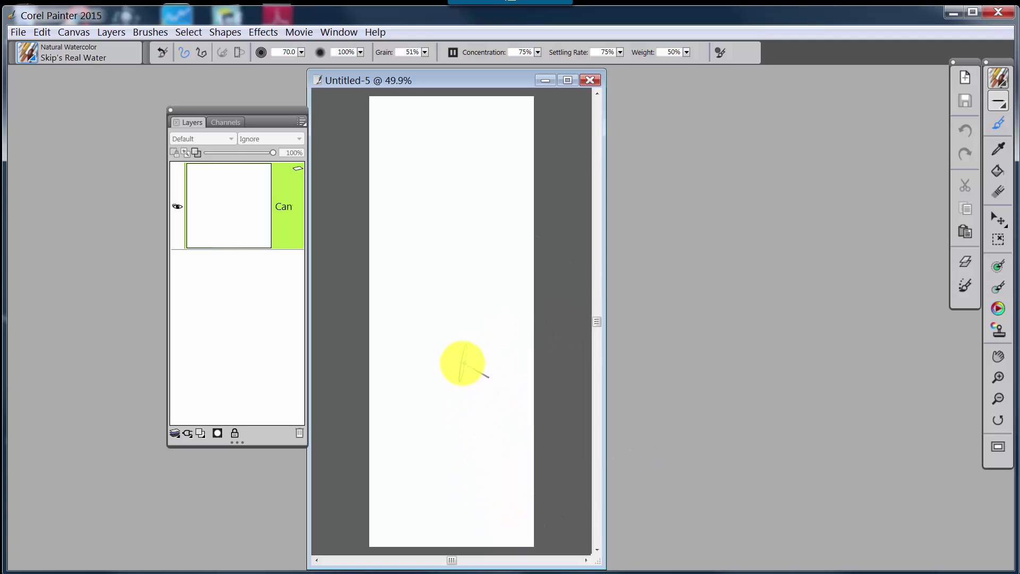
{"action": "right_click", "coordinate": [460, 363]}
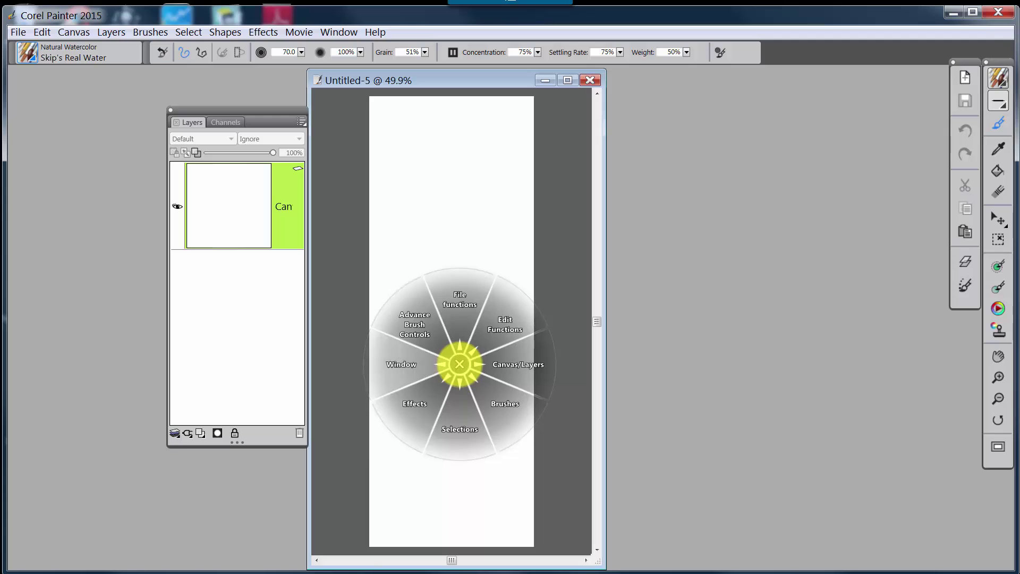
{"action": "left_click", "coordinate": [401, 364]}
{"action": "left_click", "coordinate": [460, 367]}
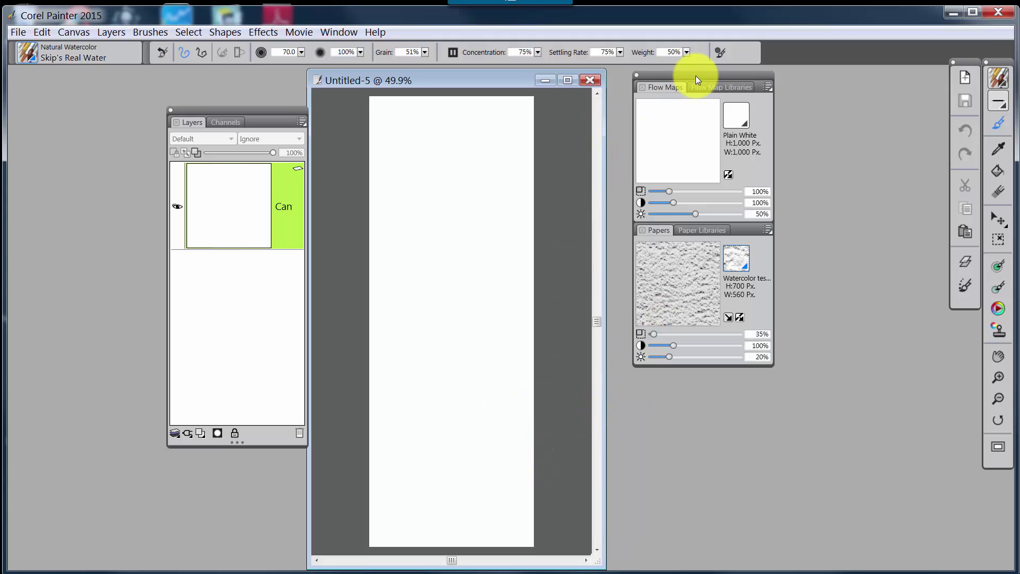
{"action": "left_click_drag", "start_coordinate": [695, 75], "coordinate": [671, 72]}
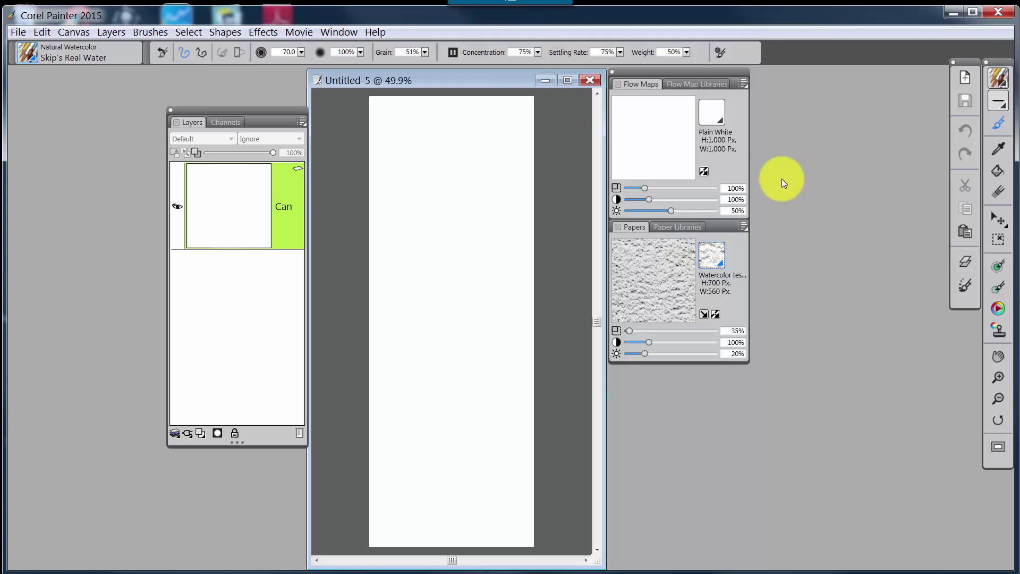
Step: Examine the advanced brush controls of the Real Watercolor brush, and hide them again
{"action": "left_click", "coordinate": [719, 53]}
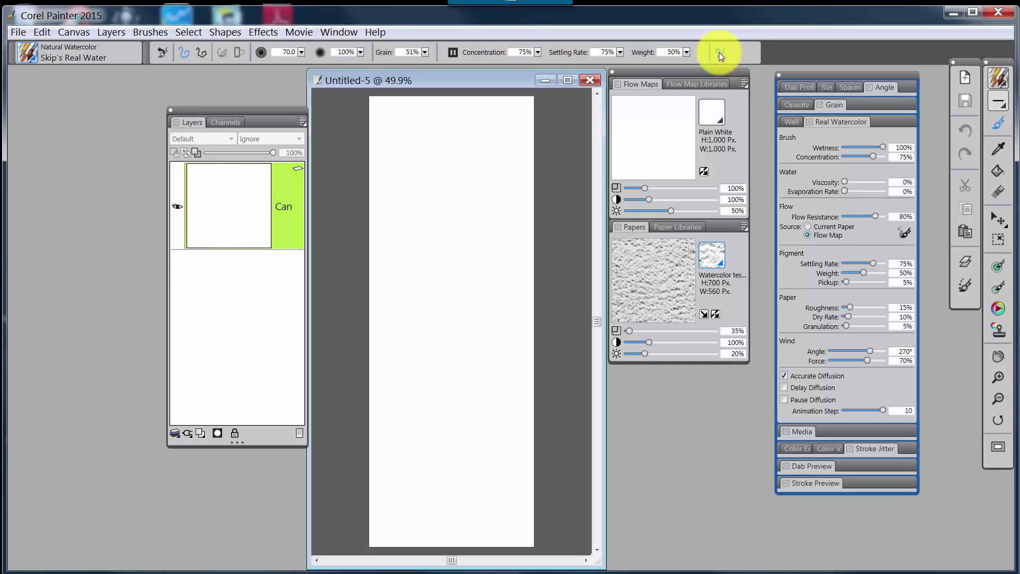
{"action": "left_click", "coordinate": [719, 52]}
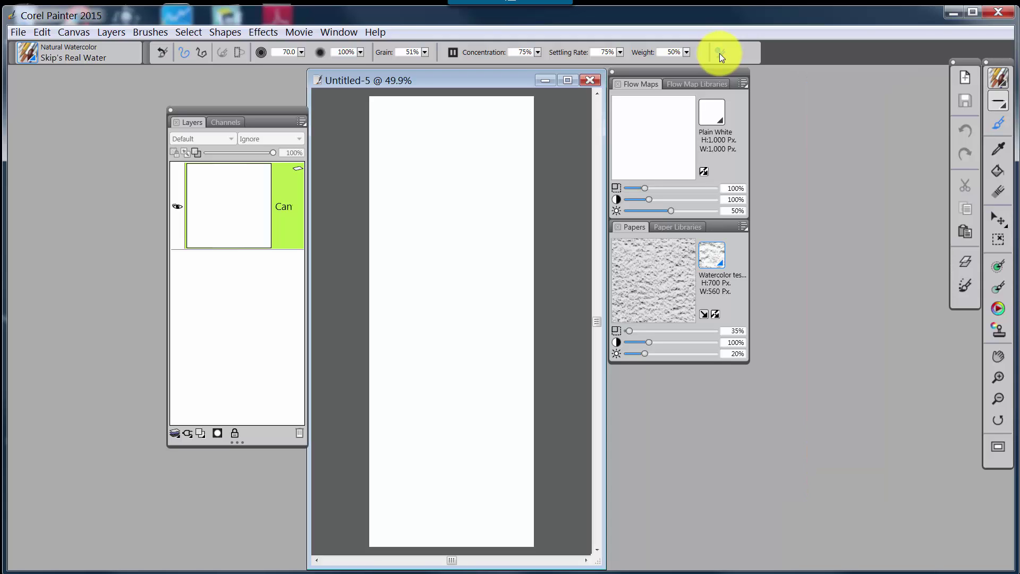
{"action": "left_click", "coordinate": [719, 53]}
{"action": "left_click", "coordinate": [720, 53]}
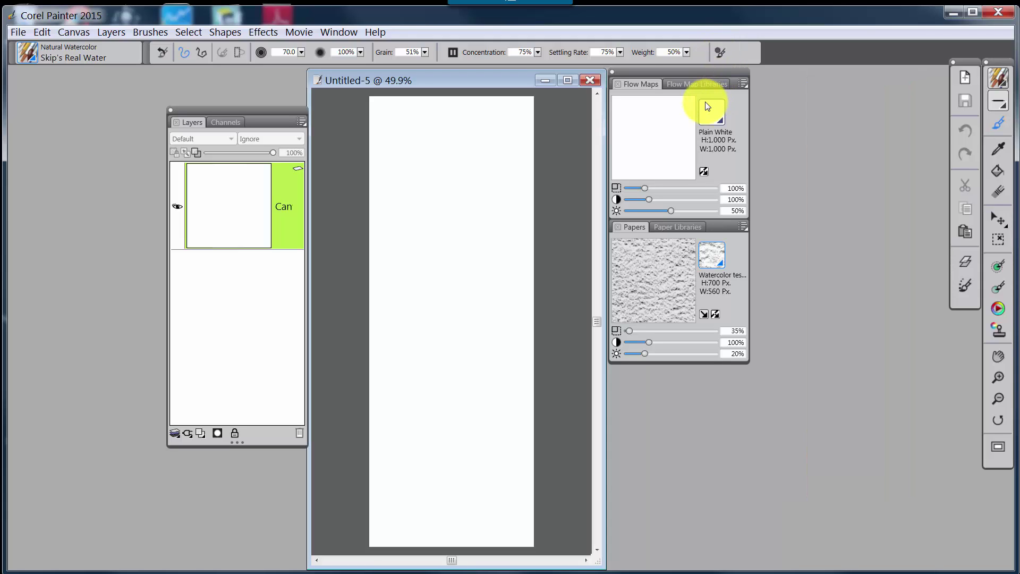
Step: Move the Flow Maps and Papers group and the Layers panel slightly away from the document window
{"action": "left_click_drag", "start_coordinate": [680, 69], "coordinate": [700, 81]}
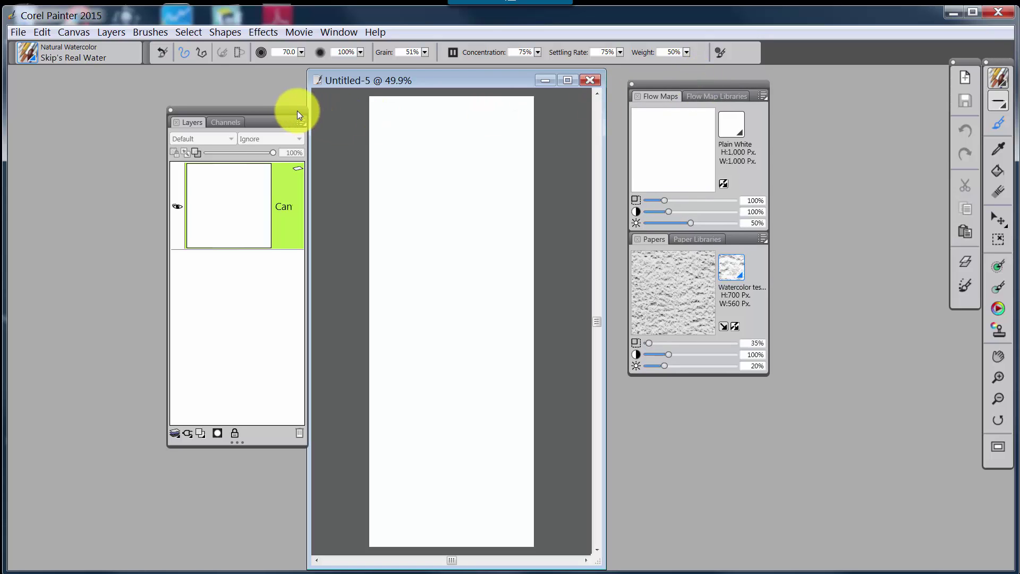
{"action": "left_click_drag", "start_coordinate": [297, 110], "coordinate": [283, 99]}
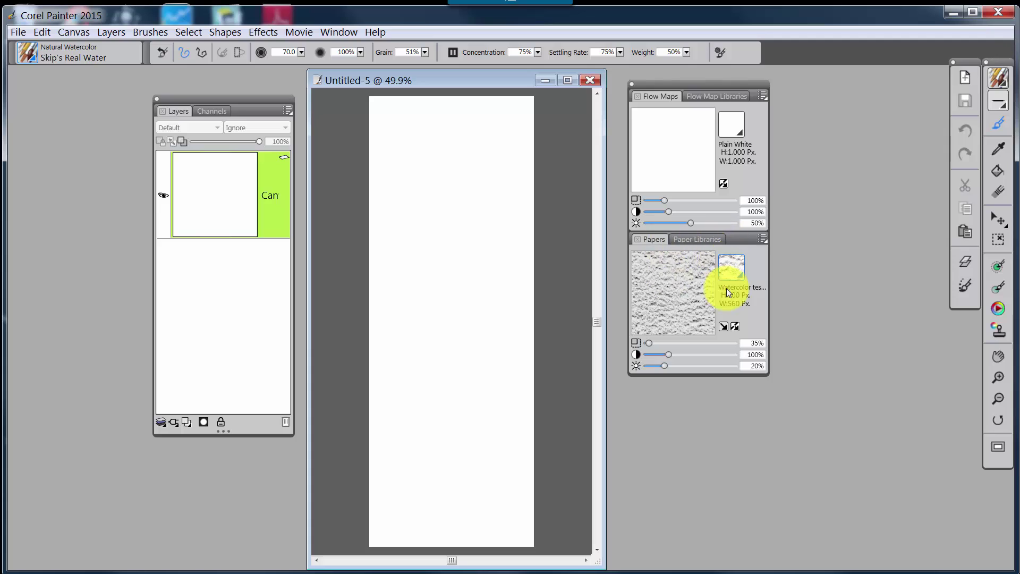
{"action": "left_click_drag", "start_coordinate": [436, 234], "coordinate": [475, 229]}
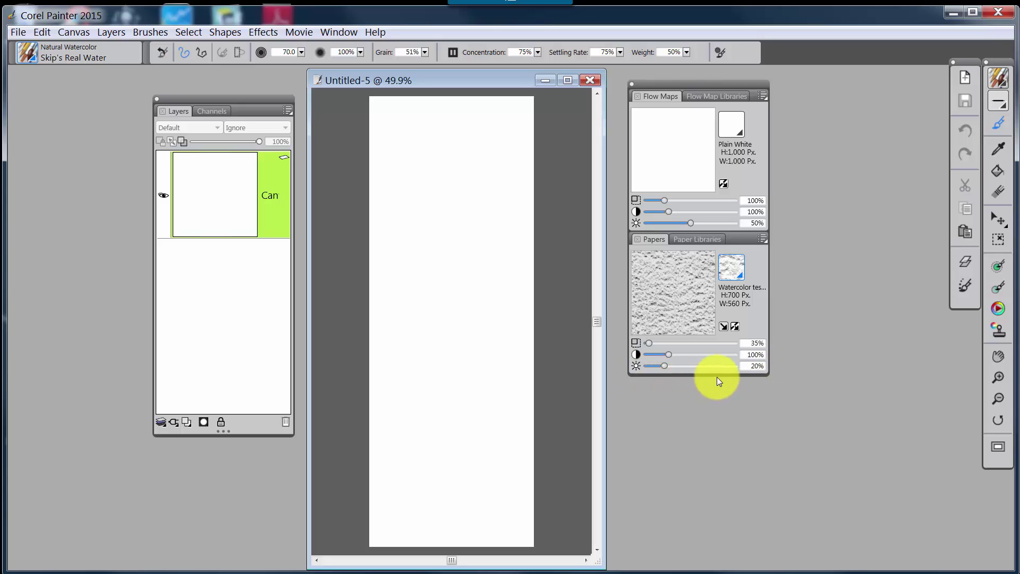
{"action": "left_click_drag", "start_coordinate": [469, 243], "coordinate": [507, 250]}
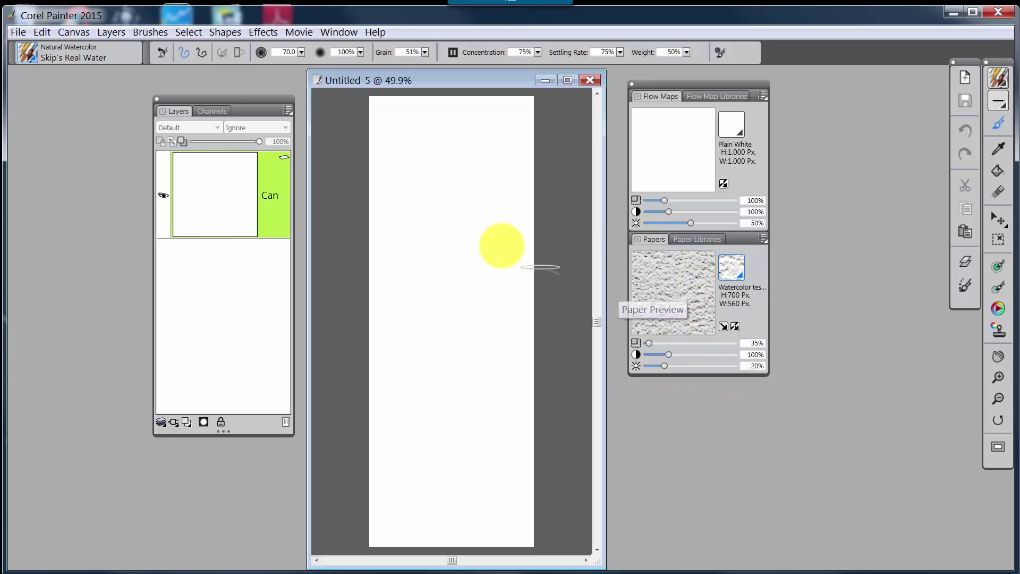
{"action": "key", "text": "ctrl+z"}
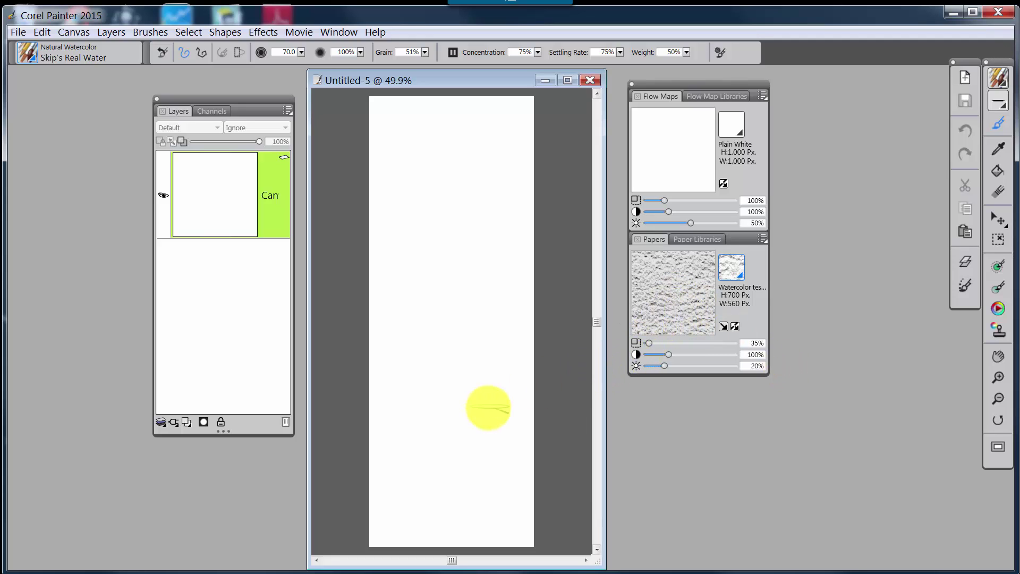
Step: Add a new layer above the canvas and activate the Paint Bucket
{"action": "left_click", "coordinate": [186, 422]}
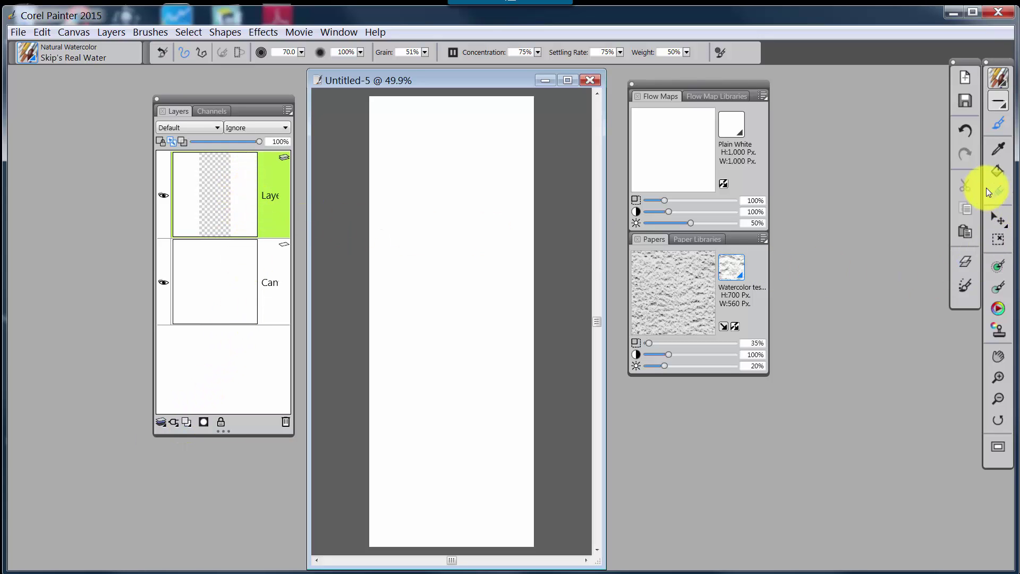
{"action": "left_click", "coordinate": [998, 170]}
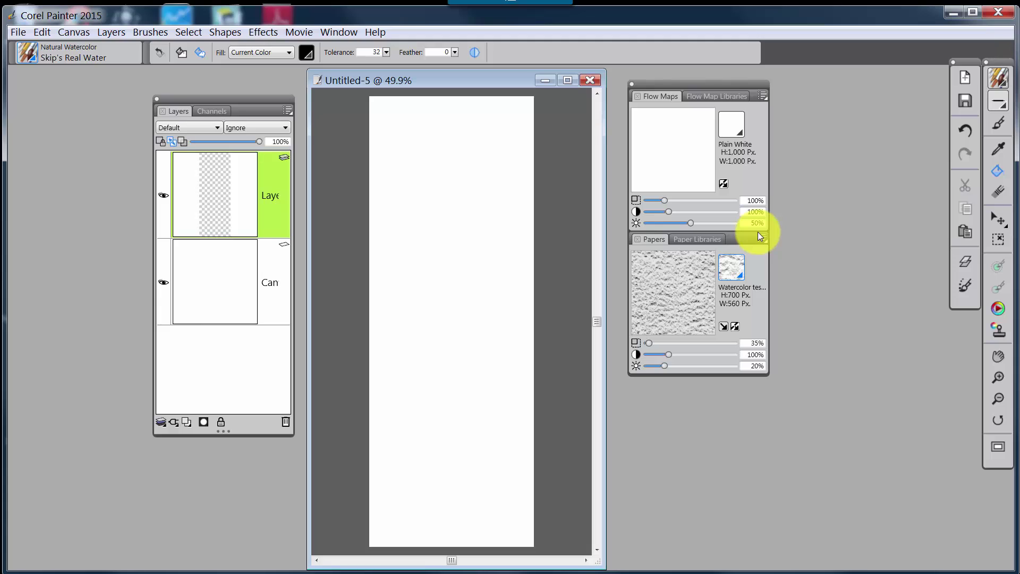
Step: Display the Color panel and shift the document window and Layers panel so that nothing overlaps it
{"action": "key", "text": "grave"}
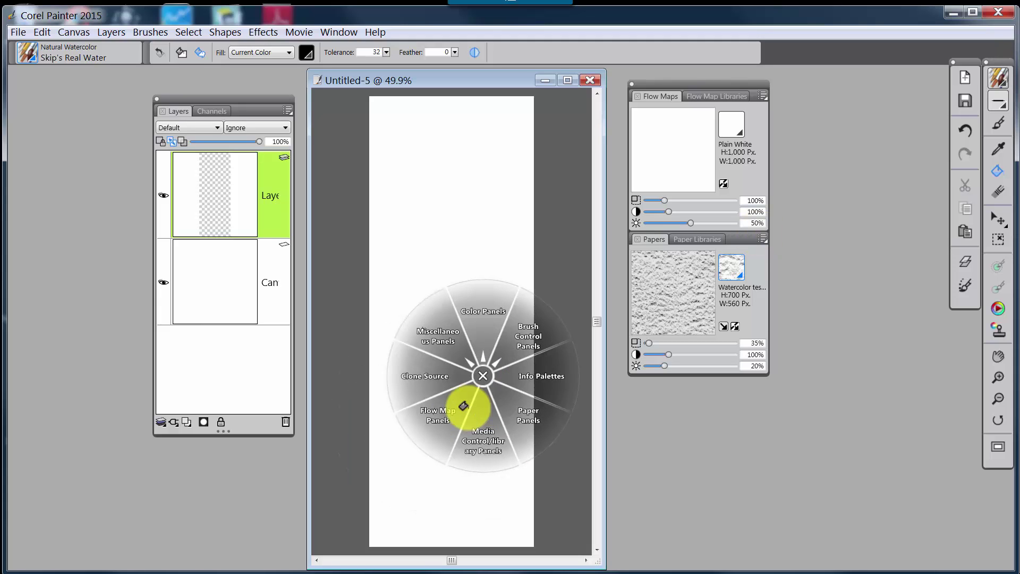
{"action": "left_click", "coordinate": [481, 316]}
{"action": "left_click", "coordinate": [474, 278]}
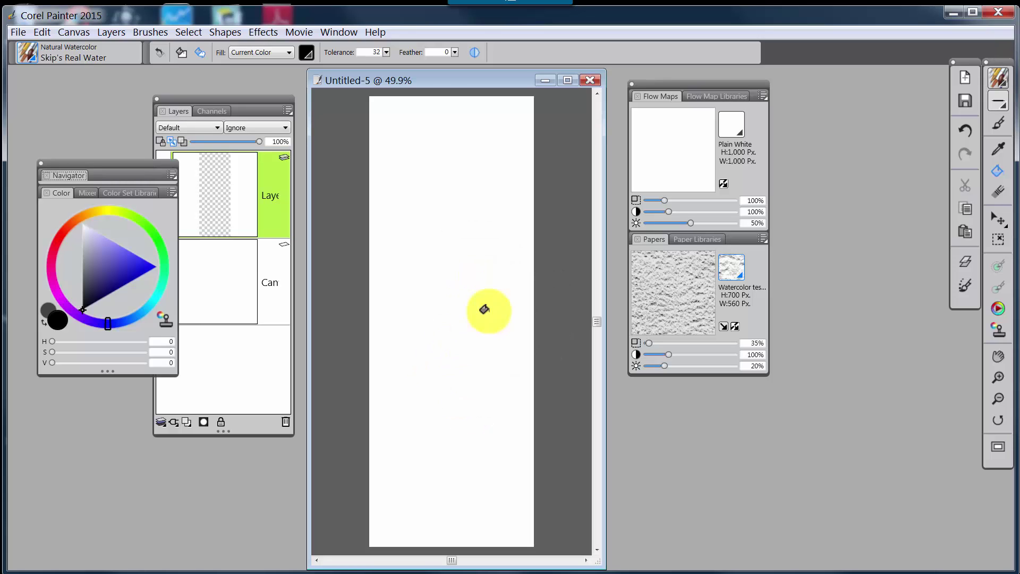
{"action": "left_click_drag", "start_coordinate": [455, 81], "coordinate": [474, 76]}
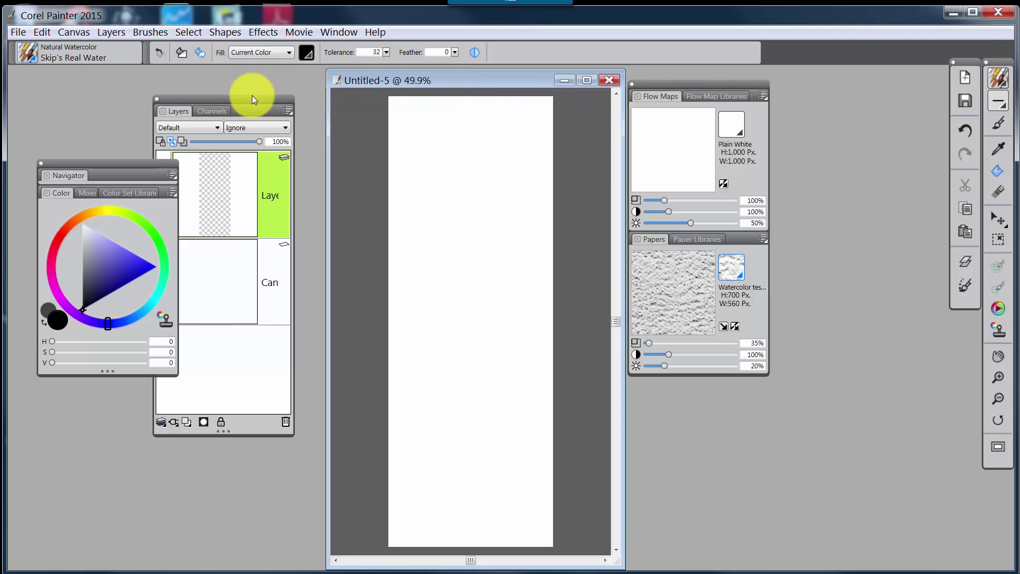
{"action": "left_click_drag", "start_coordinate": [253, 97], "coordinate": [279, 96]}
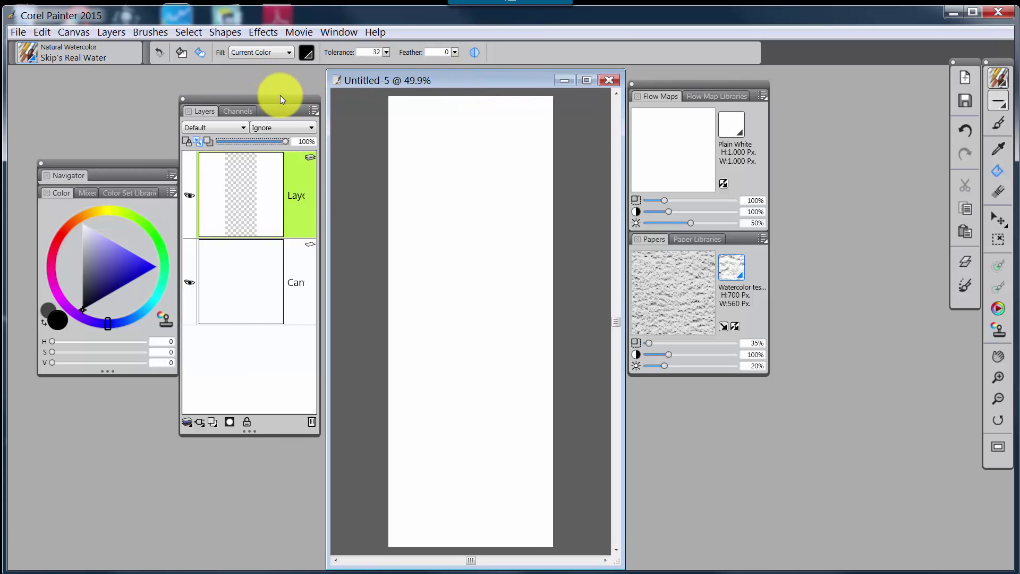
{"action": "left_click_drag", "start_coordinate": [130, 161], "coordinate": [127, 162]}
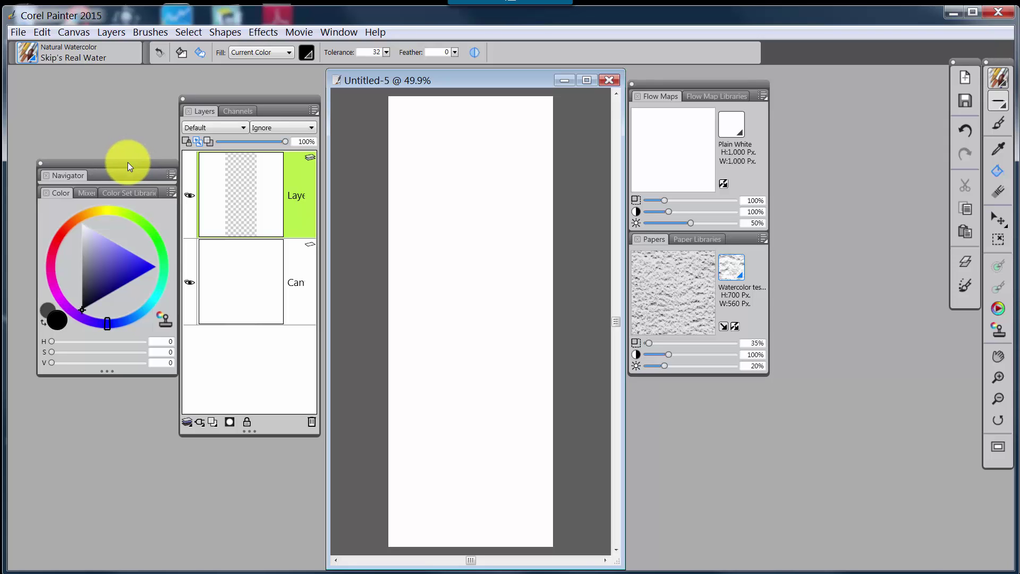
Step: Pick white on the color triangle and set hue, saturation and value all to 255
{"action": "left_click_drag", "start_coordinate": [104, 266], "coordinate": [52, 150]}
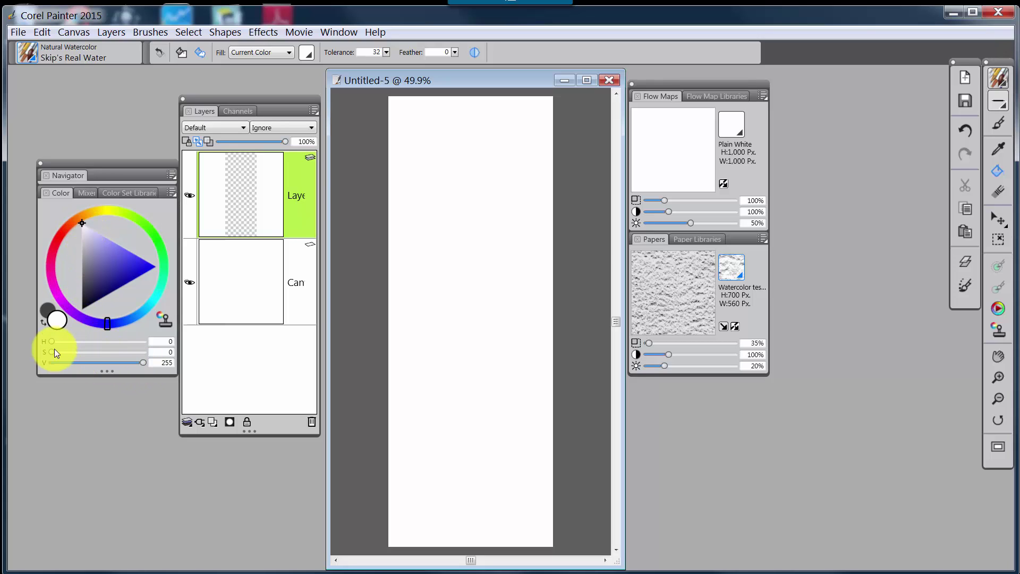
{"action": "left_click_drag", "start_coordinate": [49, 349], "coordinate": [170, 356]}
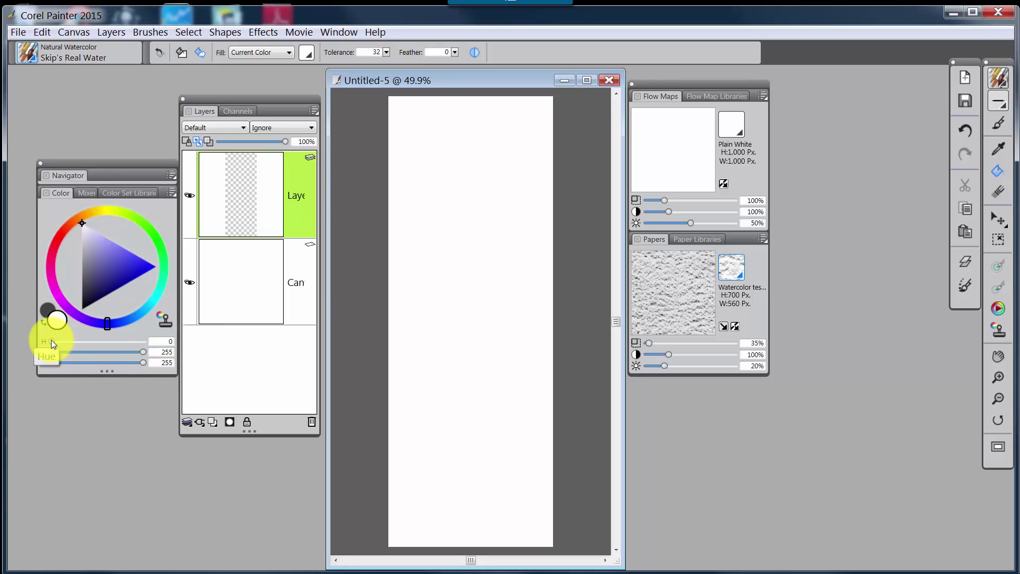
{"action": "left_click_drag", "start_coordinate": [51, 340], "coordinate": [172, 340]}
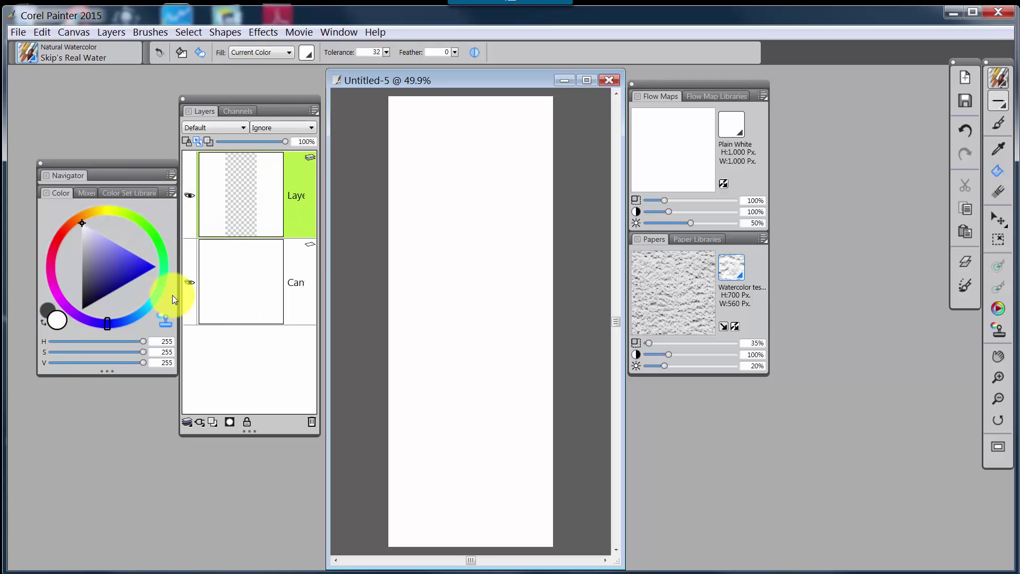
Step: Display the color values as RGB and set both red and green to 255 for pure white
{"action": "left_click", "coordinate": [172, 194]}
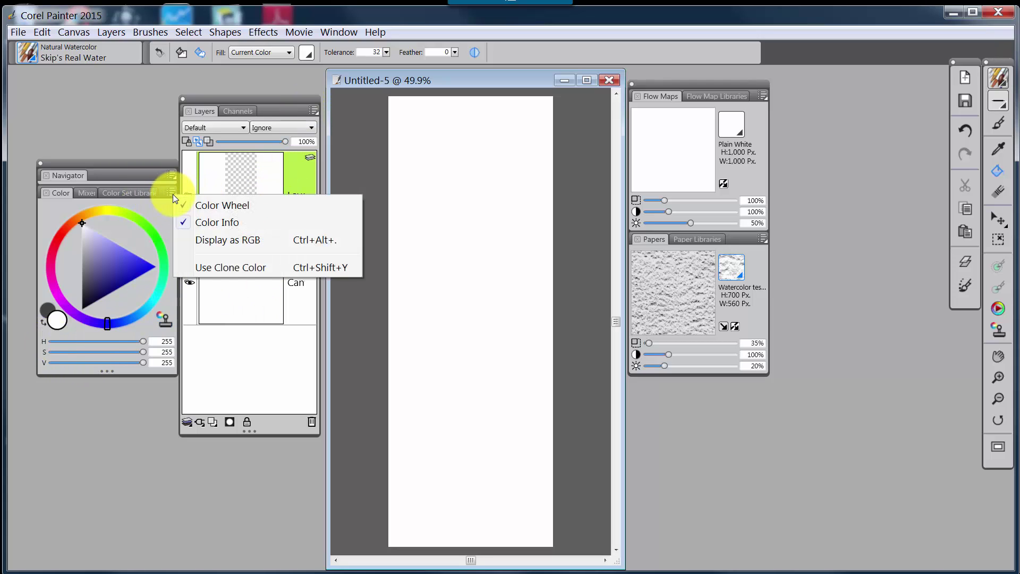
{"action": "left_click", "coordinate": [222, 241]}
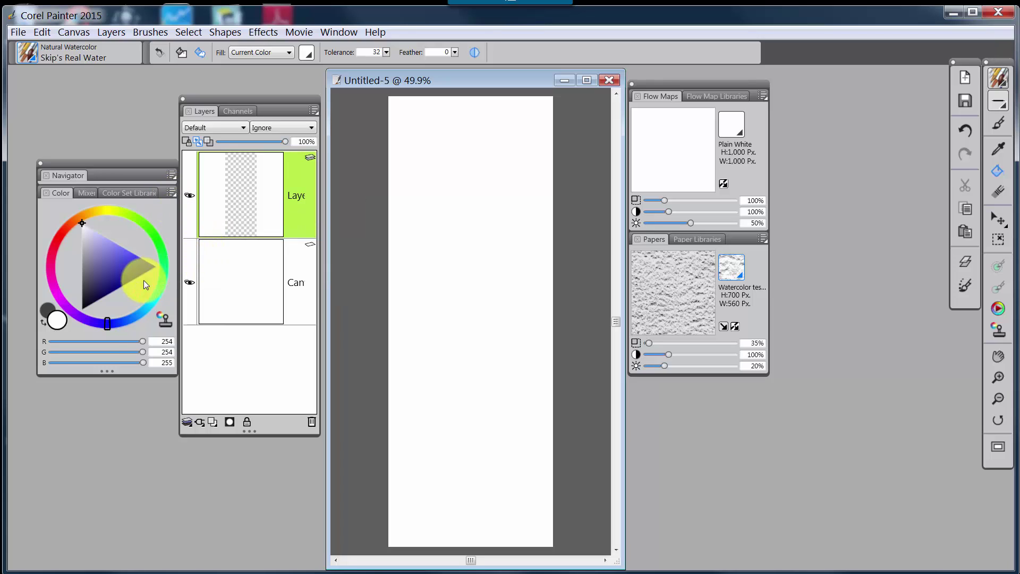
{"action": "left_click", "coordinate": [142, 341]}
{"action": "left_click", "coordinate": [143, 351]}
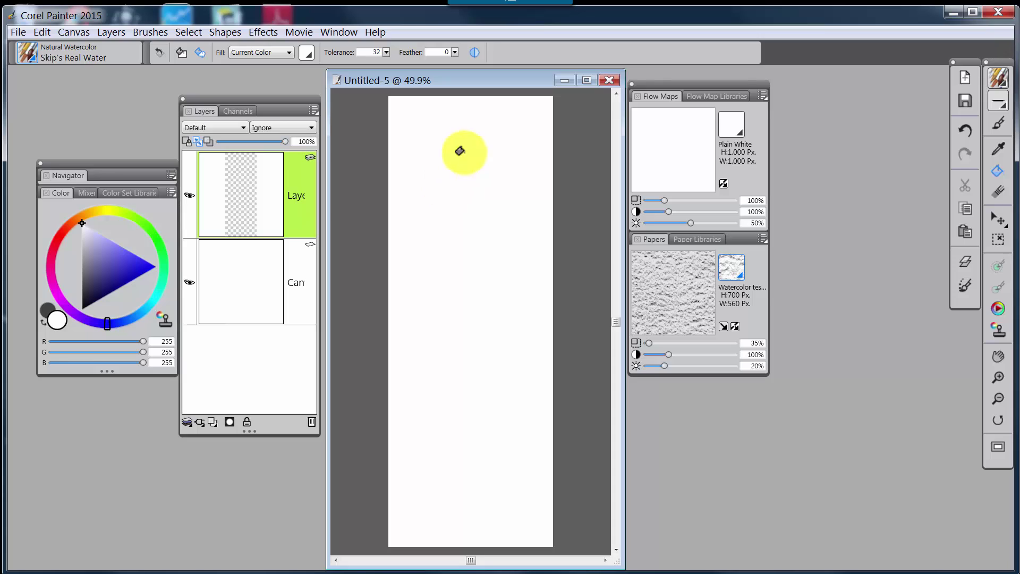
Step: Fill the new layer with white and set the current color's red, green and blue to 0 for pure black
{"action": "left_click", "coordinate": [443, 177]}
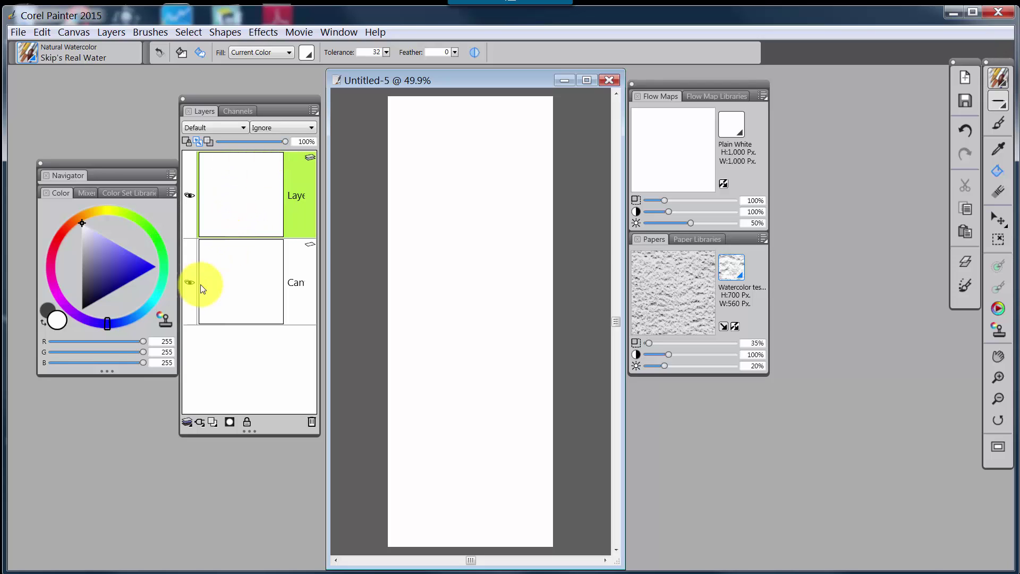
{"action": "left_click_drag", "start_coordinate": [142, 341], "coordinate": [9, 335]}
{"action": "left_click_drag", "start_coordinate": [142, 352], "coordinate": [46, 351]}
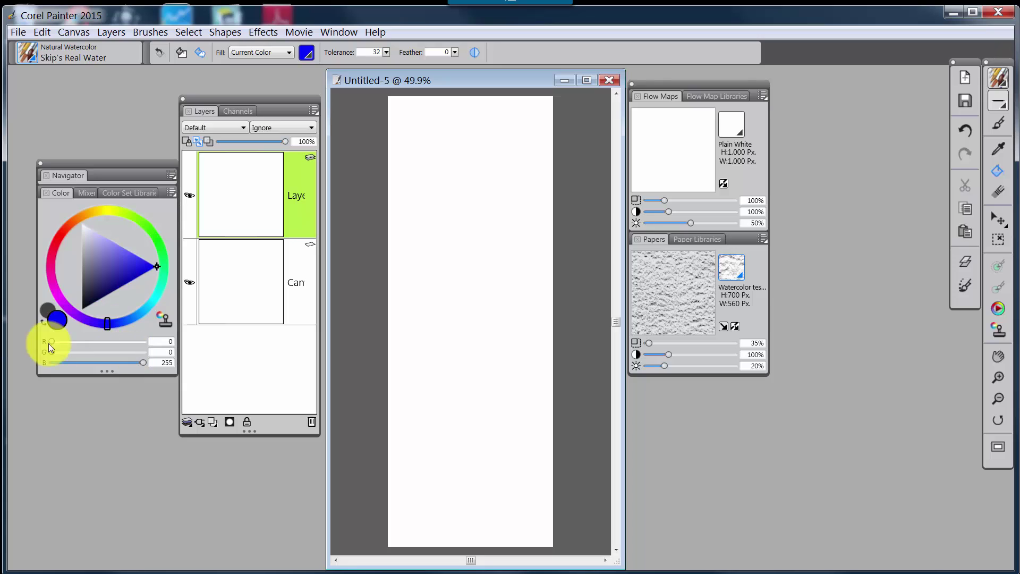
{"action": "left_click_drag", "start_coordinate": [139, 361], "coordinate": [11, 341]}
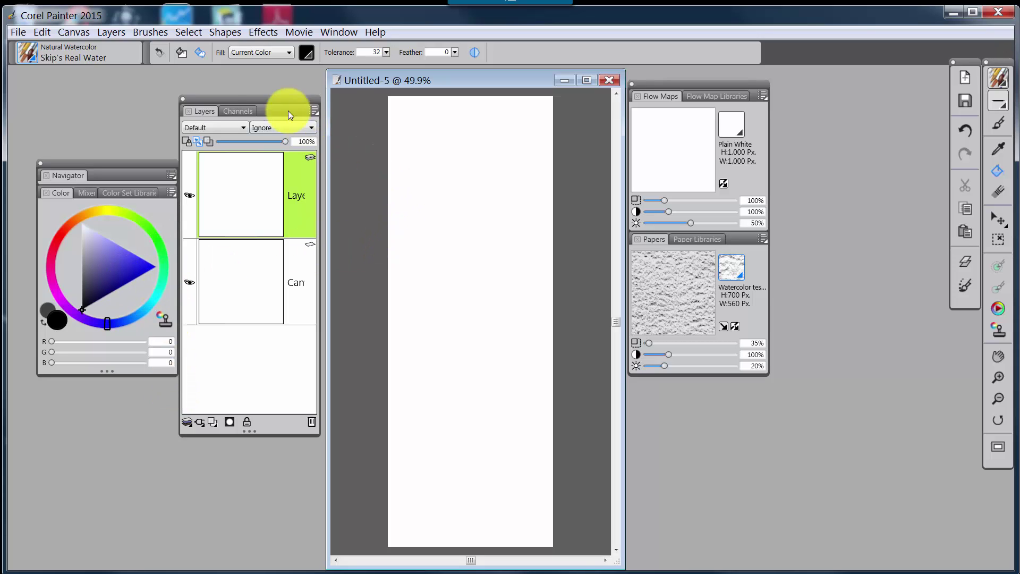
Step: Create an Auto Select selection on the white layer using Paper, without inverting it
{"action": "left_click", "coordinate": [184, 33]}
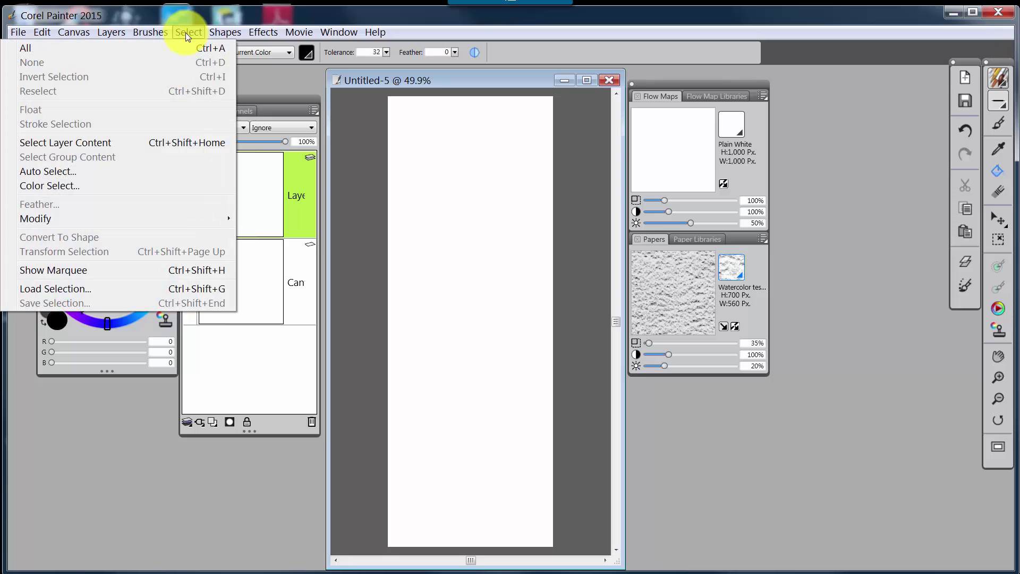
{"action": "left_click", "coordinate": [41, 168]}
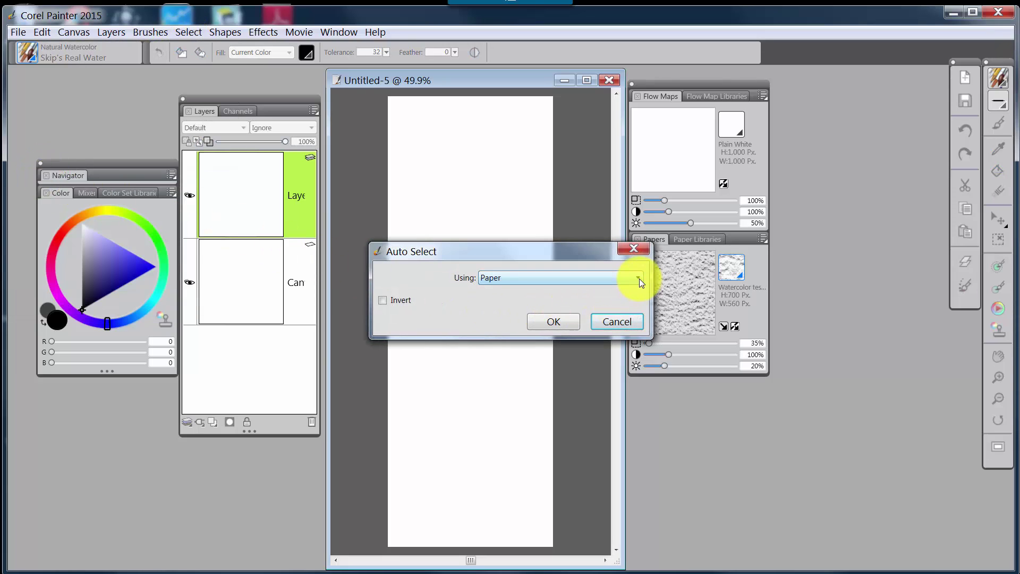
{"action": "left_click", "coordinate": [639, 278]}
{"action": "left_click", "coordinate": [603, 308]}
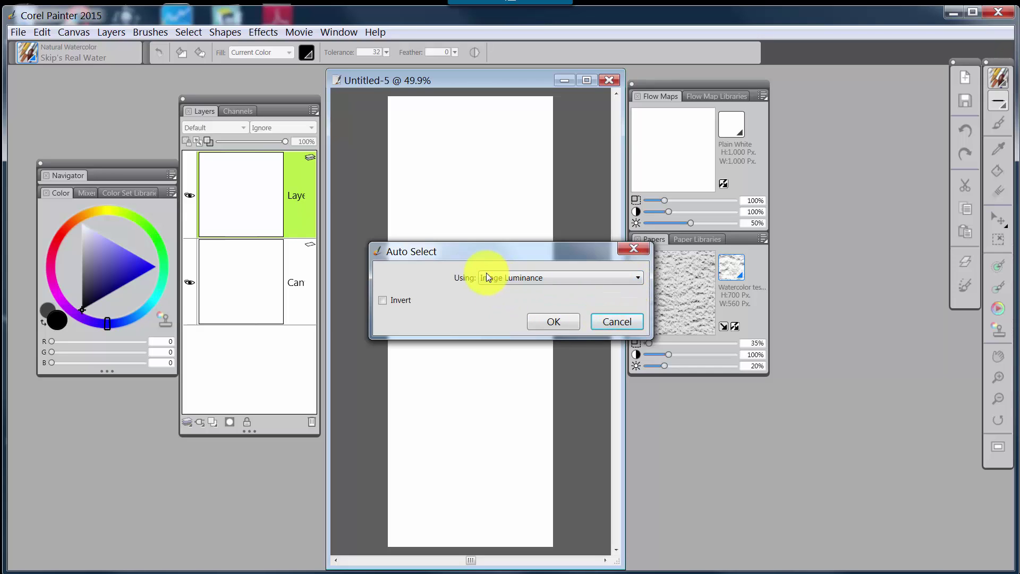
{"action": "left_click", "coordinate": [639, 276]}
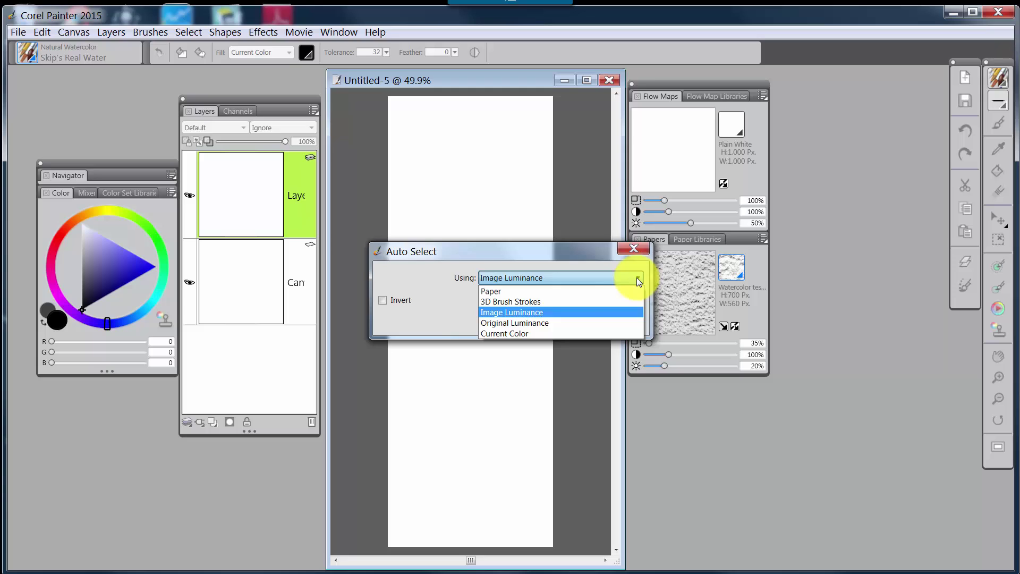
{"action": "left_click", "coordinate": [571, 290]}
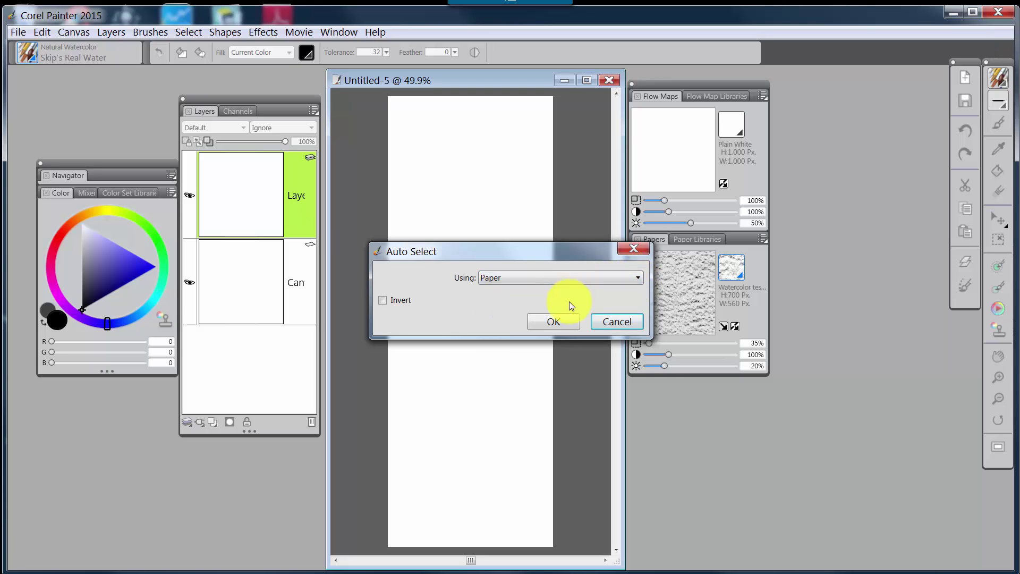
{"action": "left_click", "coordinate": [553, 321]}
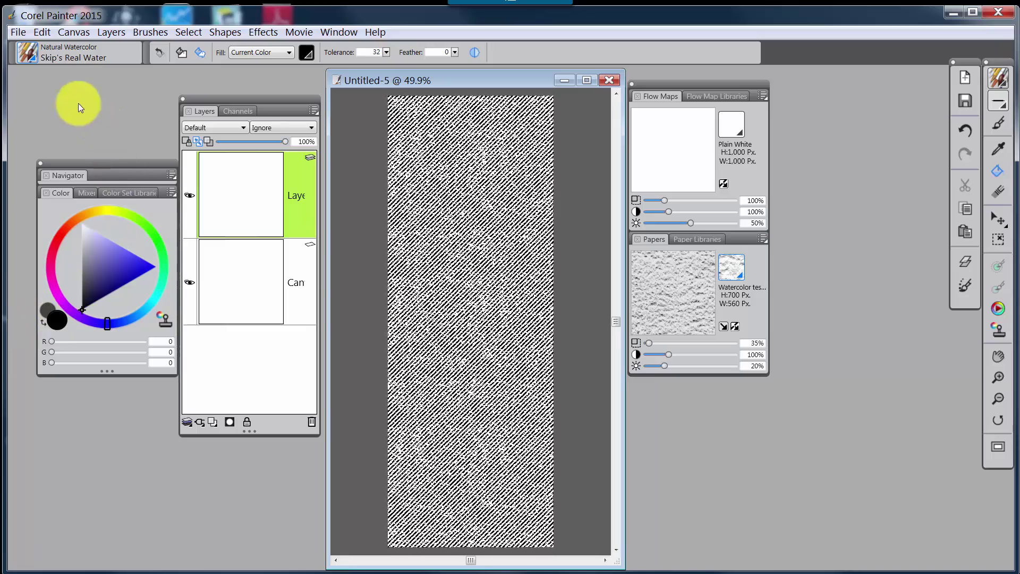
Step: Fill the paper-grain selection with the current black color at 100% opacity
{"action": "left_click", "coordinate": [40, 36]}
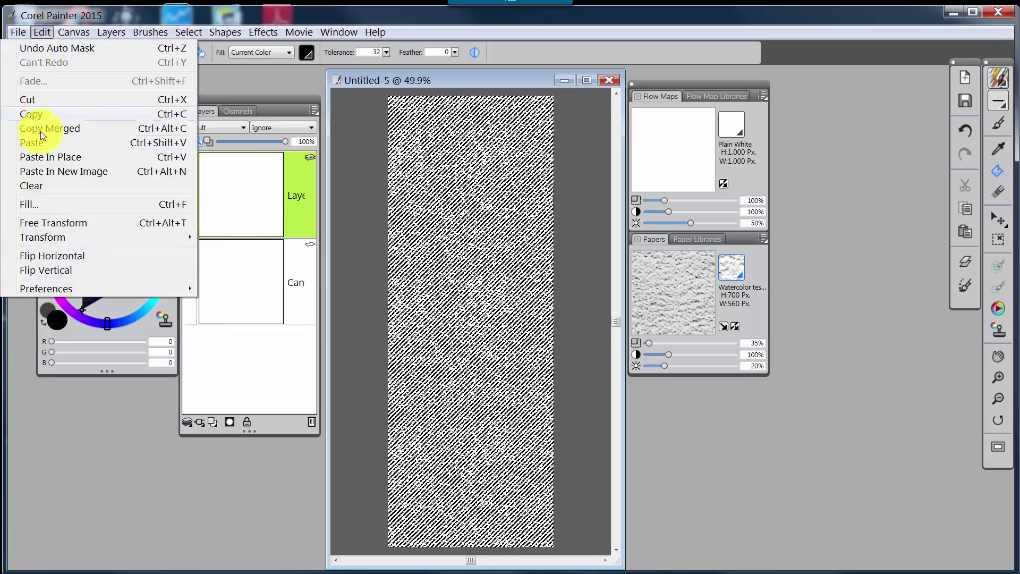
{"action": "left_click", "coordinate": [31, 202]}
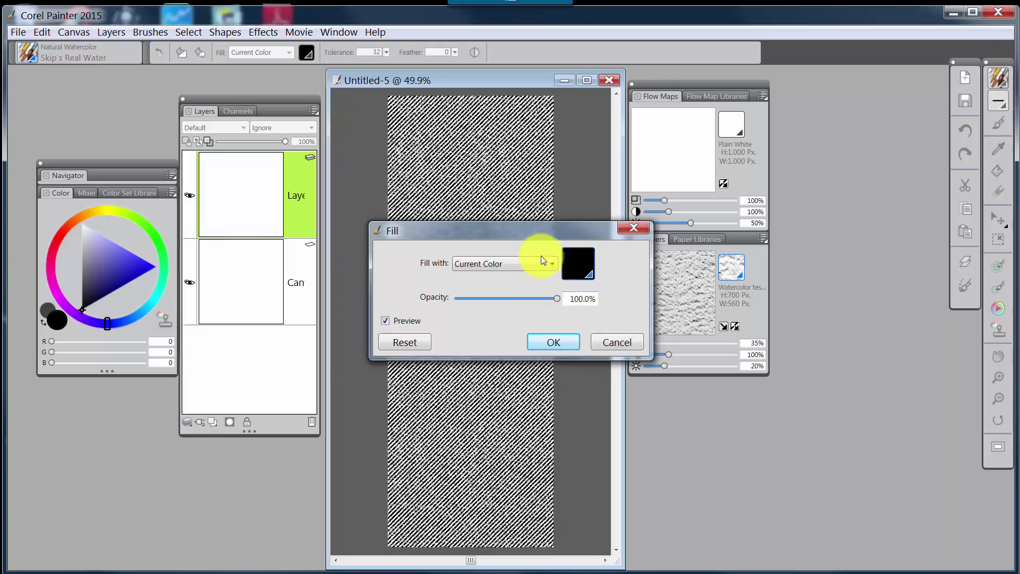
{"action": "left_click", "coordinate": [554, 343]}
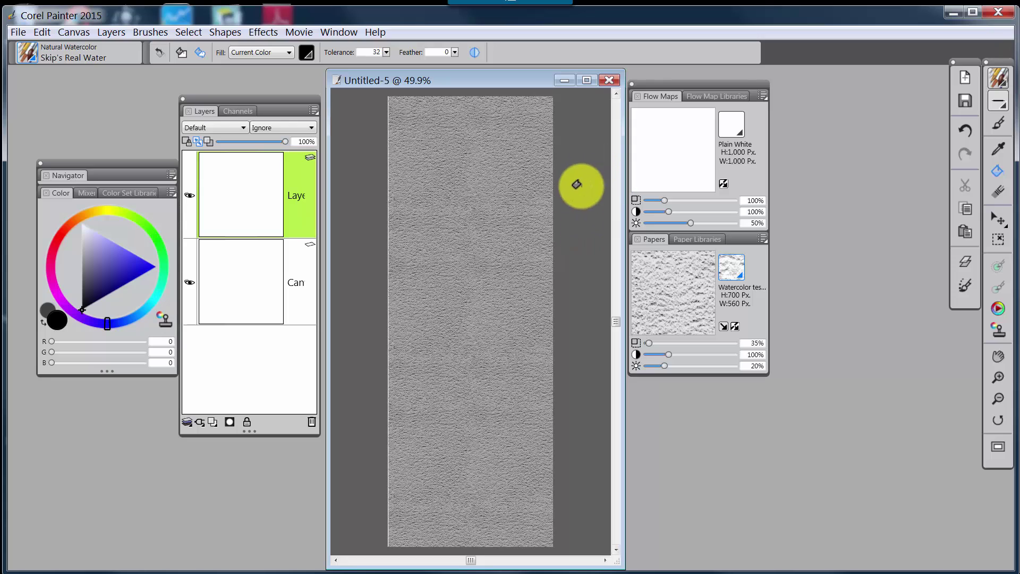
Step: Activate the Layer Adjuster, lock the paper texture layer and set its composite method to Gel
{"action": "left_click", "coordinate": [1001, 221]}
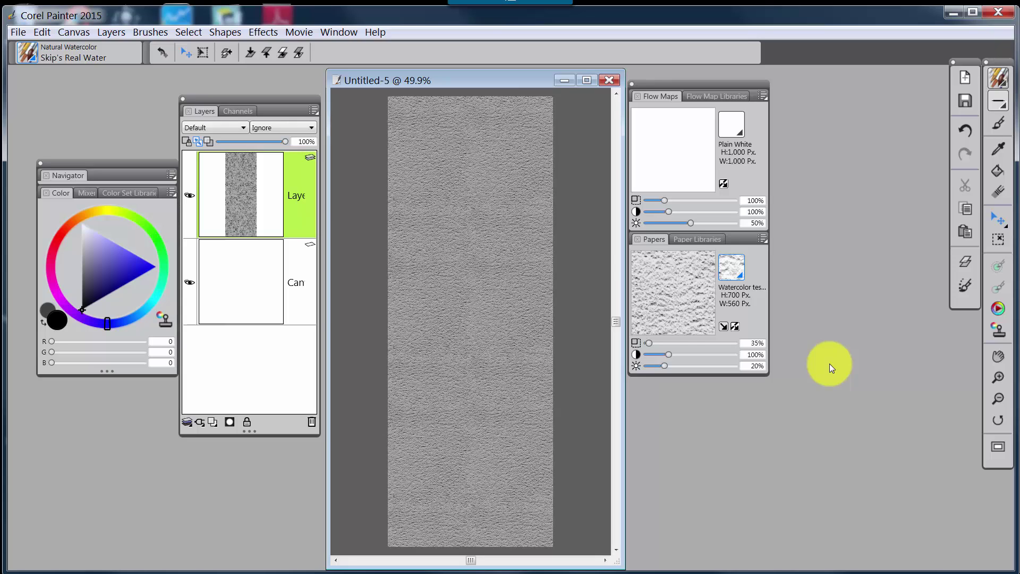
{"action": "left_click", "coordinate": [310, 168]}
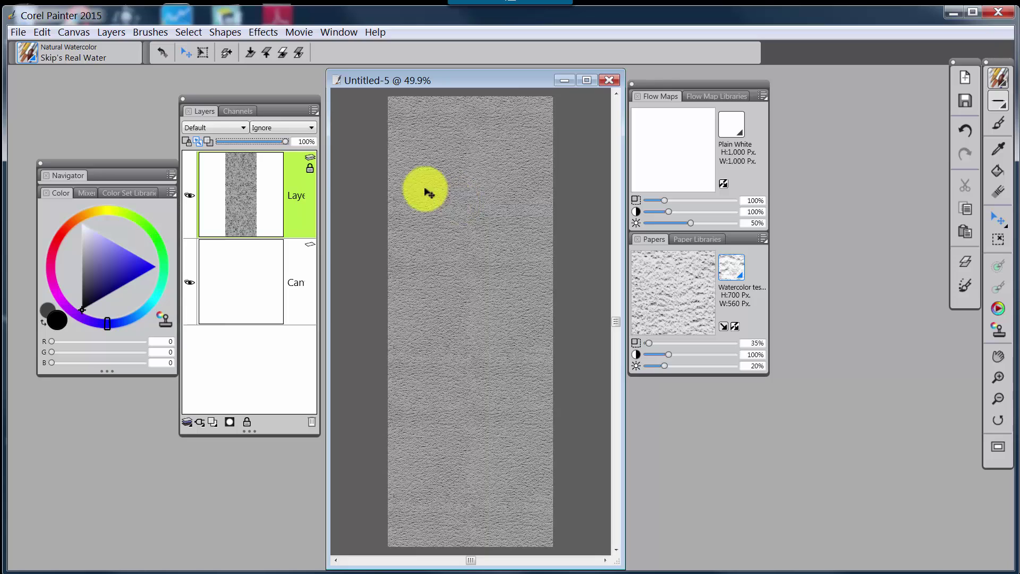
{"action": "left_click", "coordinate": [245, 128]}
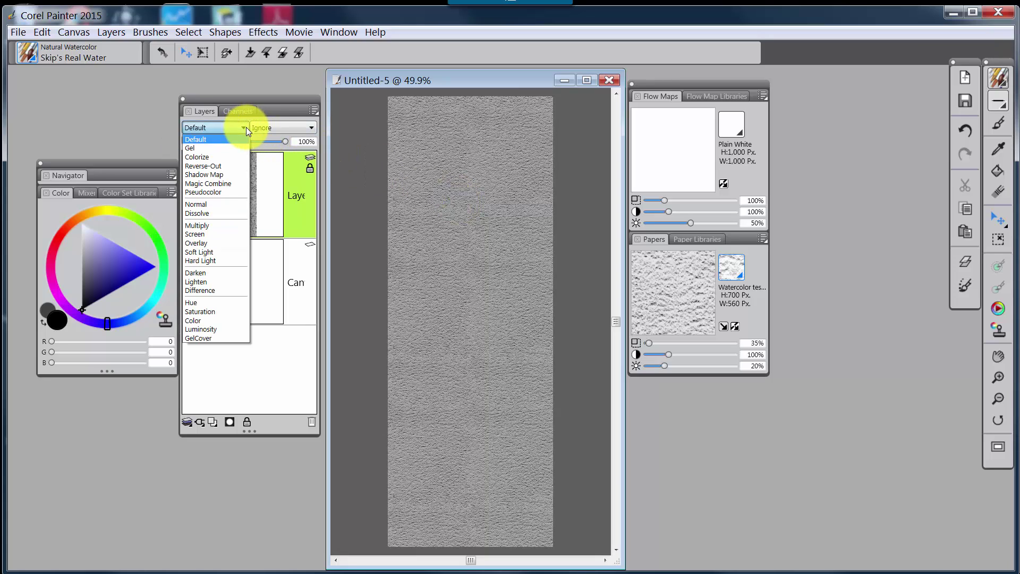
{"action": "left_click", "coordinate": [230, 148]}
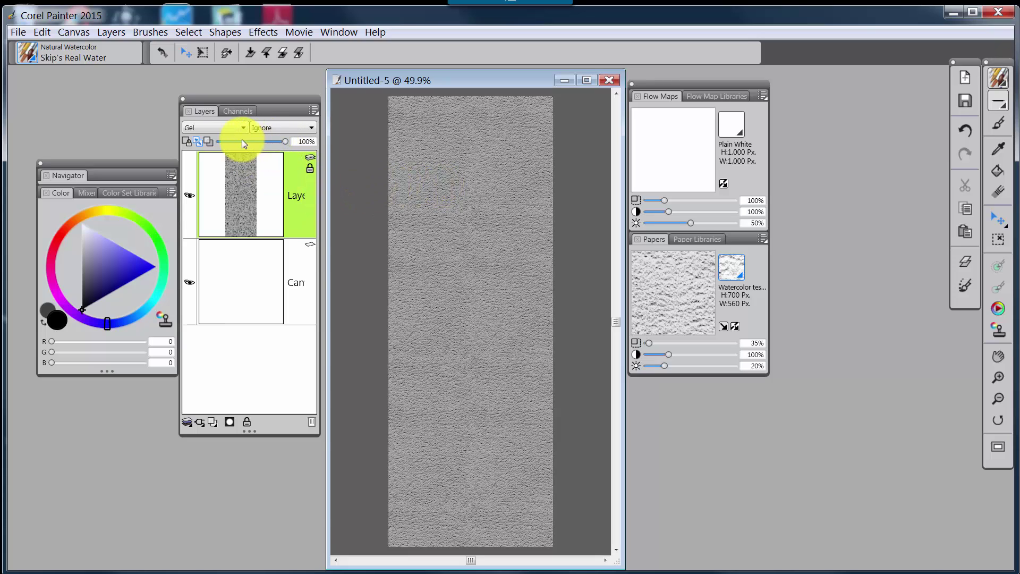
Step: Reduce the texture layer's opacity to 15% and check the paper grain at 100% magnification
{"action": "left_click", "coordinate": [299, 141]}
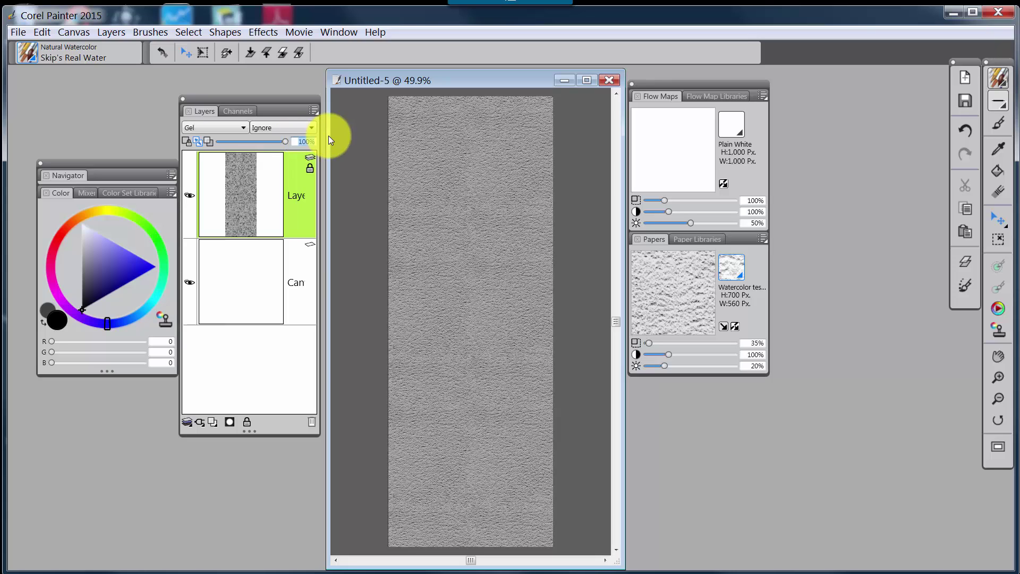
{"action": "key", "text": "Return"}
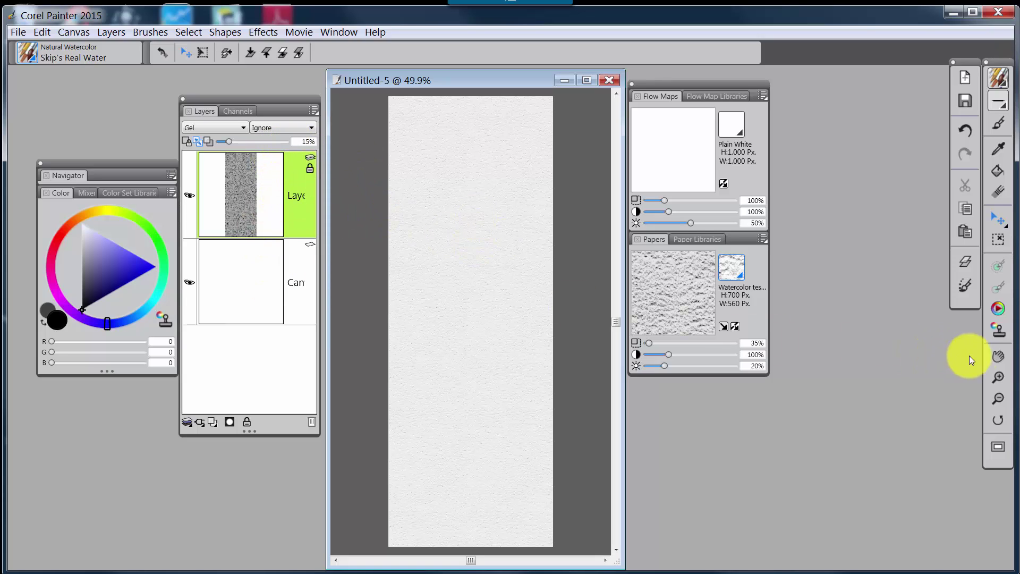
{"action": "left_click", "coordinate": [999, 378]}
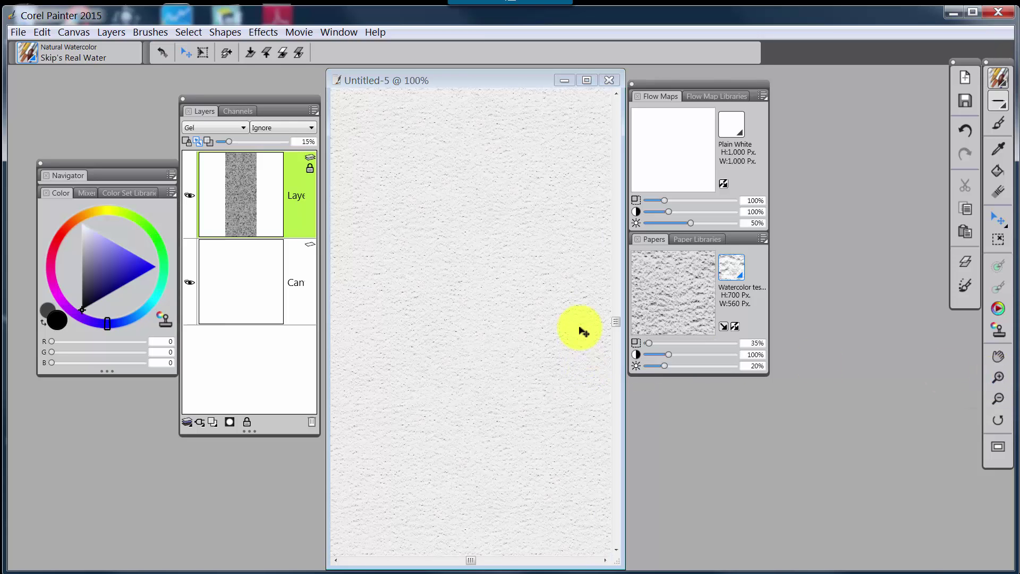
{"action": "left_click", "coordinate": [997, 398]}
{"action": "left_click", "coordinate": [997, 398]}
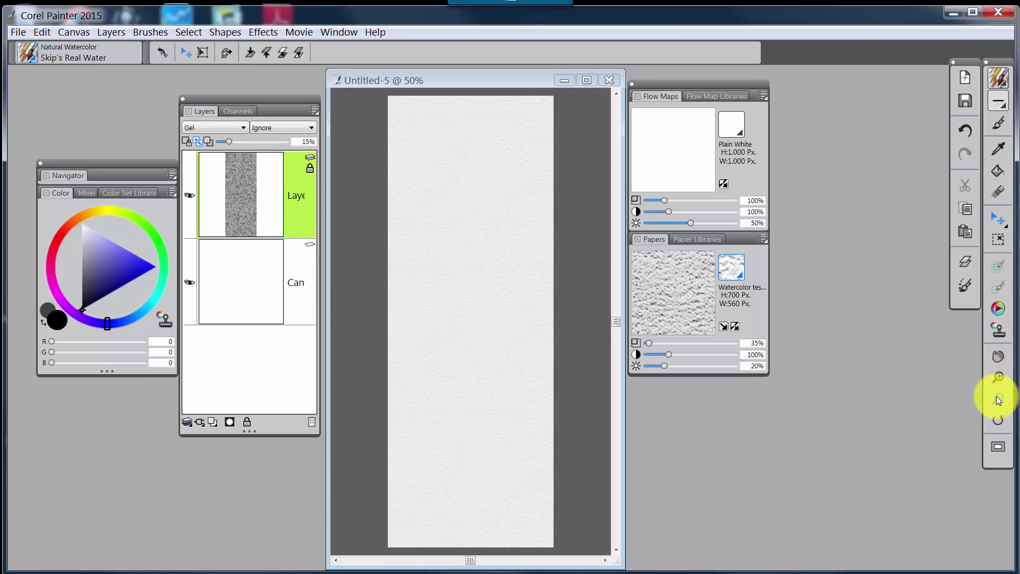